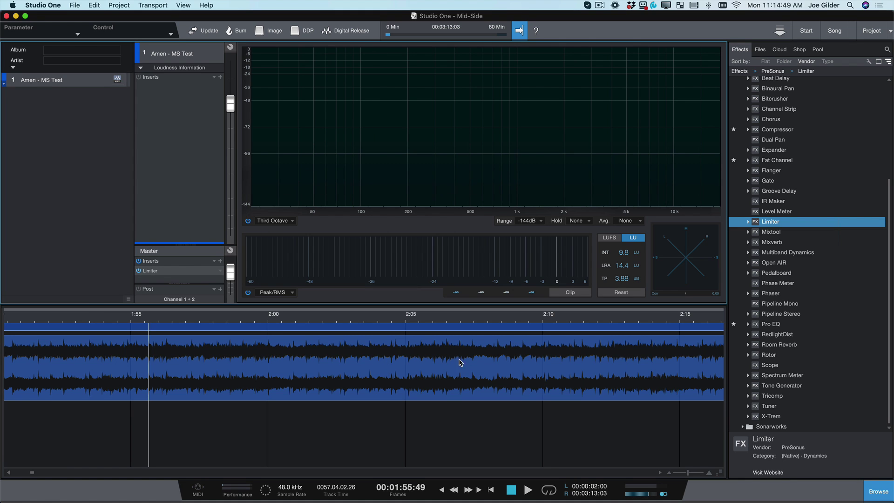
# Step: Go back to the mastering project page and briefly play the master
pyautogui.click(805, 34)
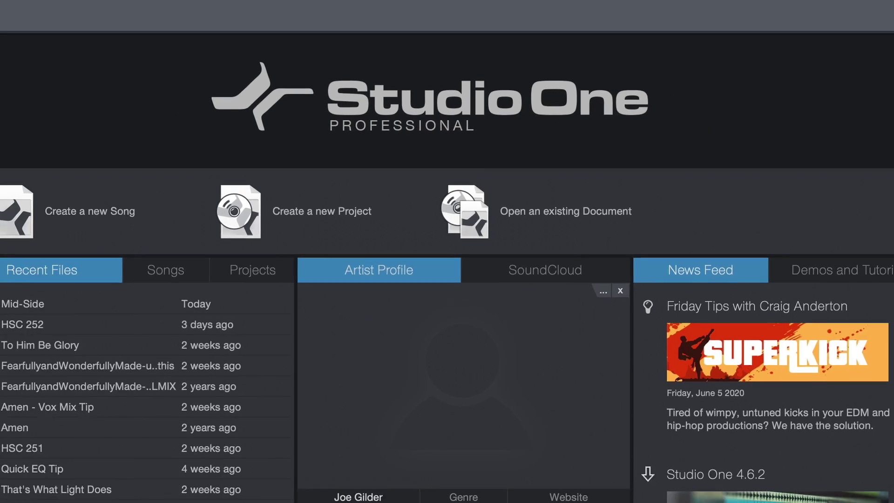
pyautogui.click(872, 31)
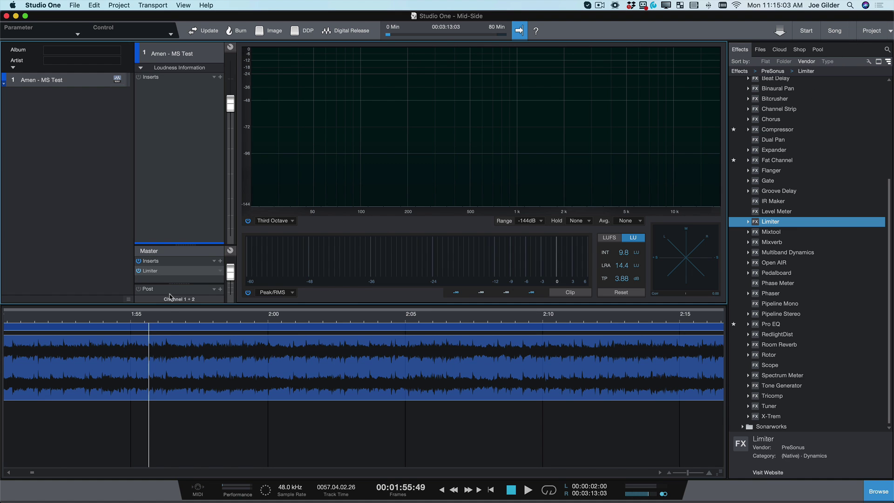
pyautogui.press('space')
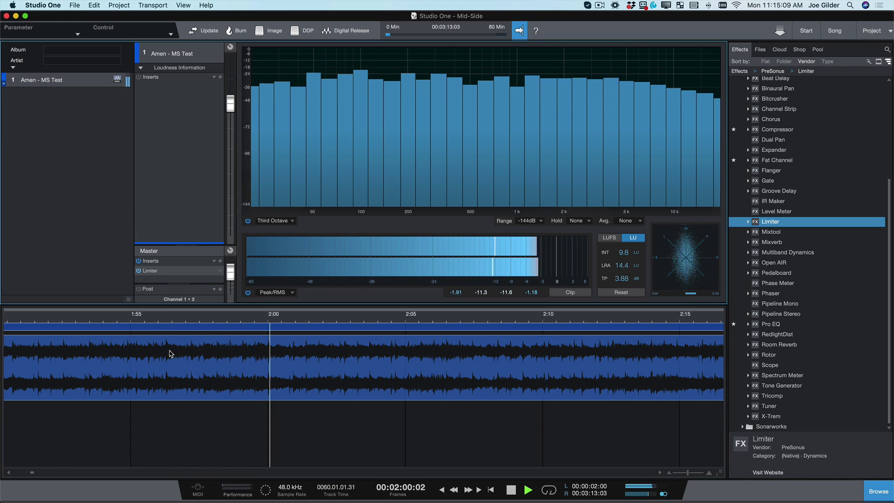
pyautogui.press('space')
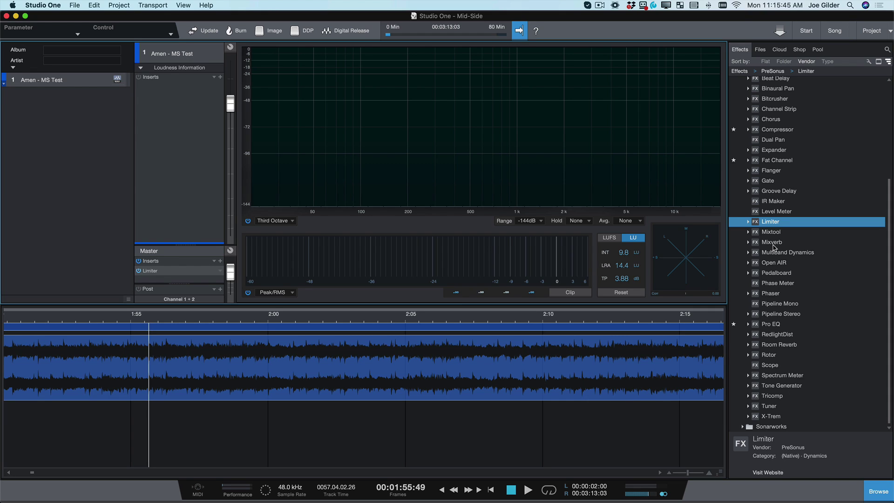
# Step: Drag Mixtool's MS Transform preset onto the Amen - MS Test track's inserts
pyautogui.press('Down')
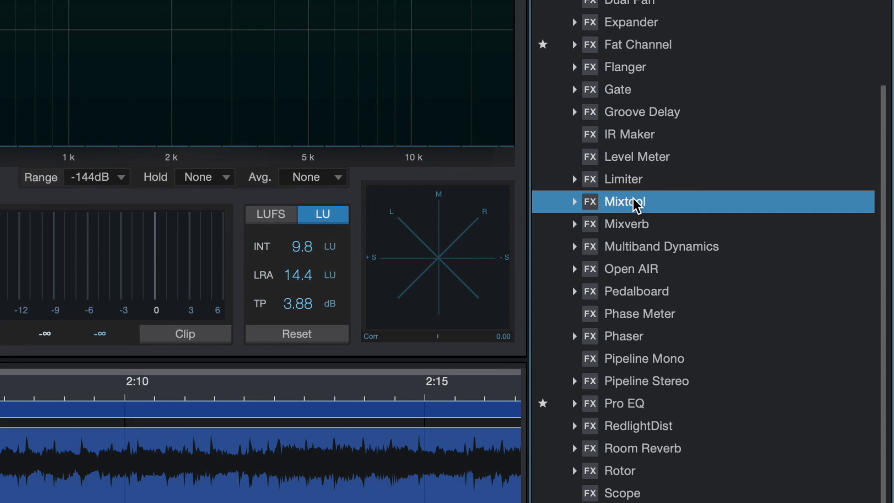
pyautogui.doubleClick(635, 205)
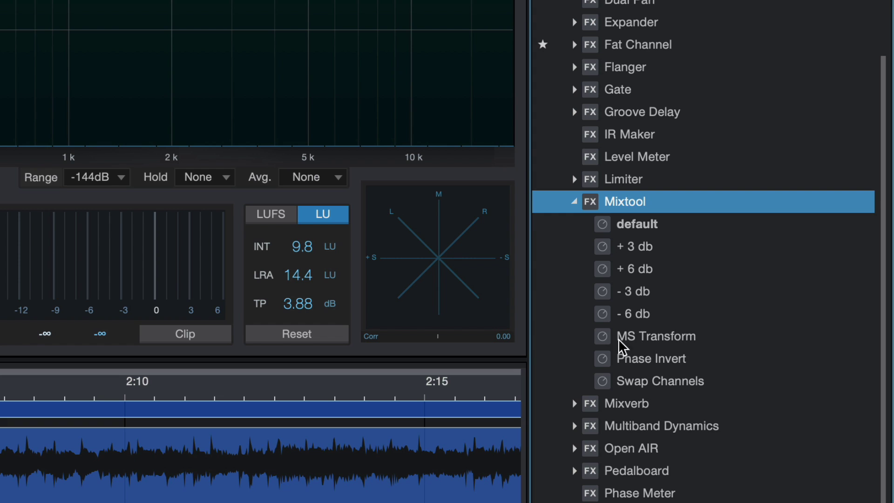
pyautogui.moveTo(670, 340); pyautogui.dragTo(0, 0)
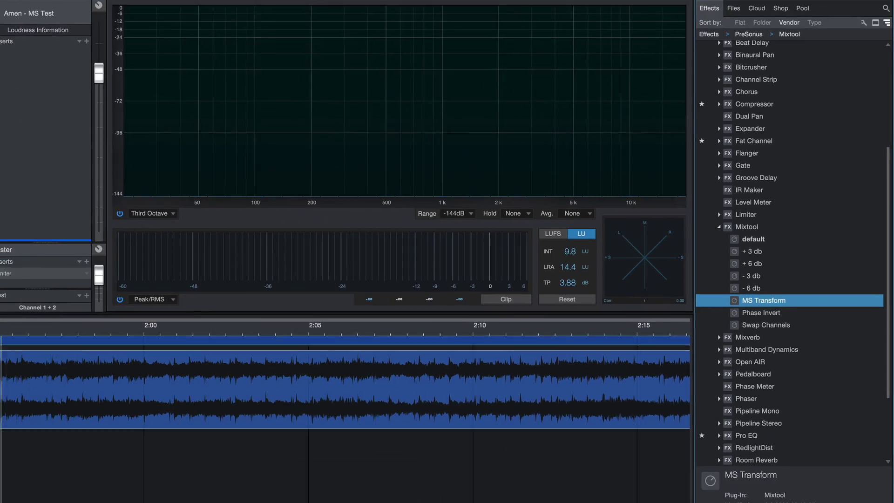
pyautogui.moveTo(0, 103); pyautogui.dragTo(55, 87)
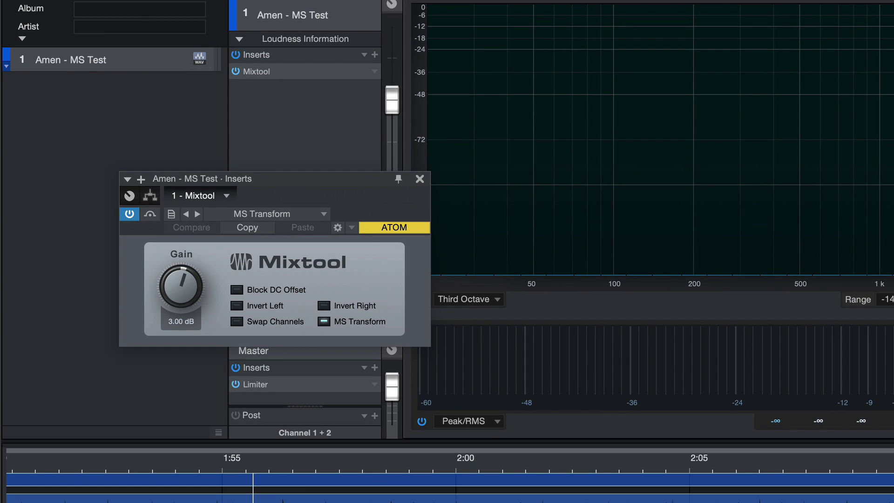
# Step: Duplicate the MS Transform Mixtool into the next insert slot and collapse the first Mixtool's parameters
pyautogui.moveTo(262, 214); pyautogui.dragTo(287, 118)
pyautogui.click(278, 71)
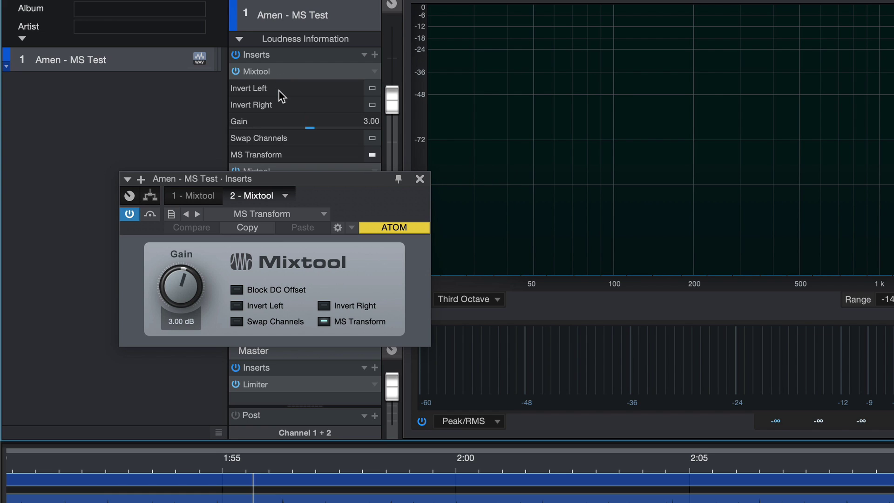
pyautogui.click(287, 76)
pyautogui.click(287, 75)
pyautogui.click(287, 77)
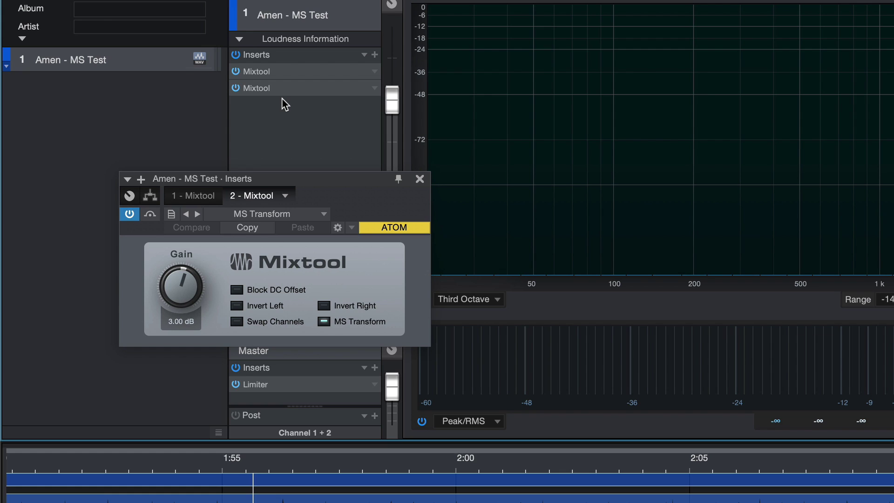
pyautogui.click(234, 88)
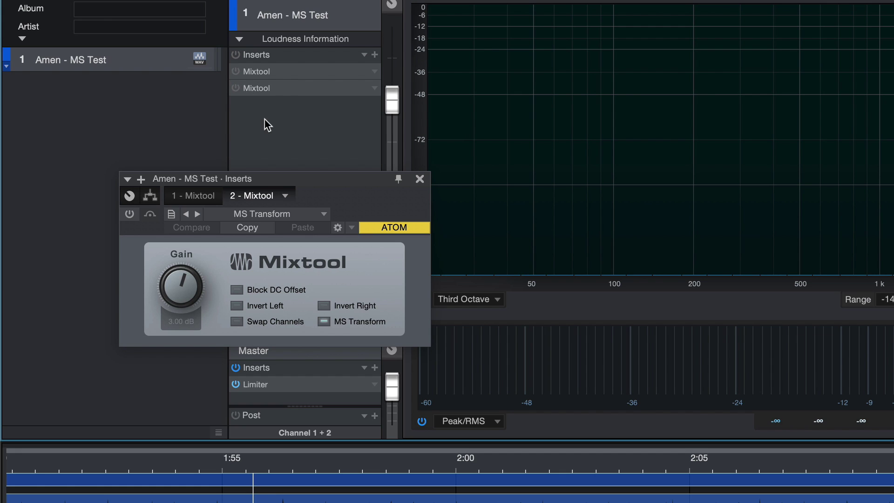
pyautogui.press('space')
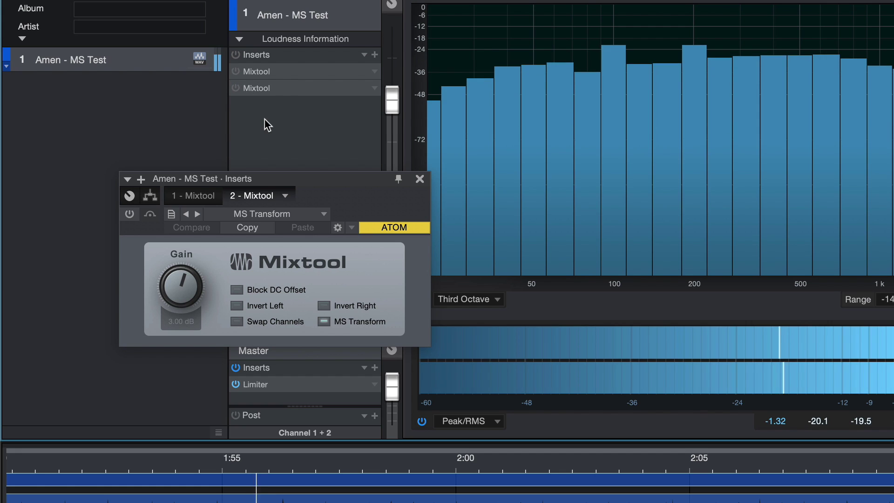
pyautogui.click(236, 71)
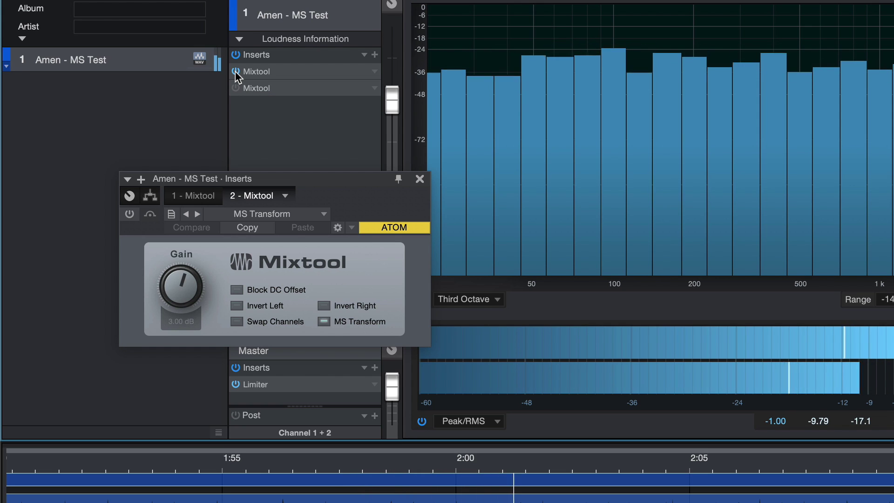
pyautogui.click(234, 88)
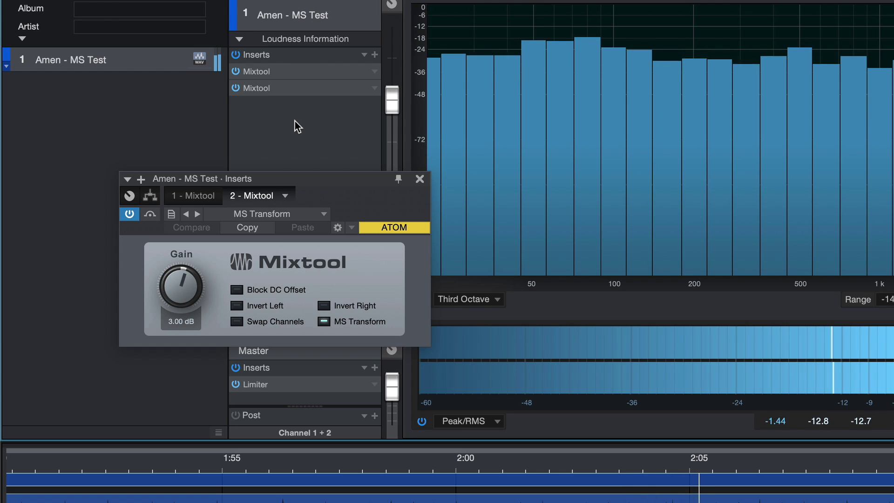
pyautogui.click(234, 87)
pyautogui.click(234, 71)
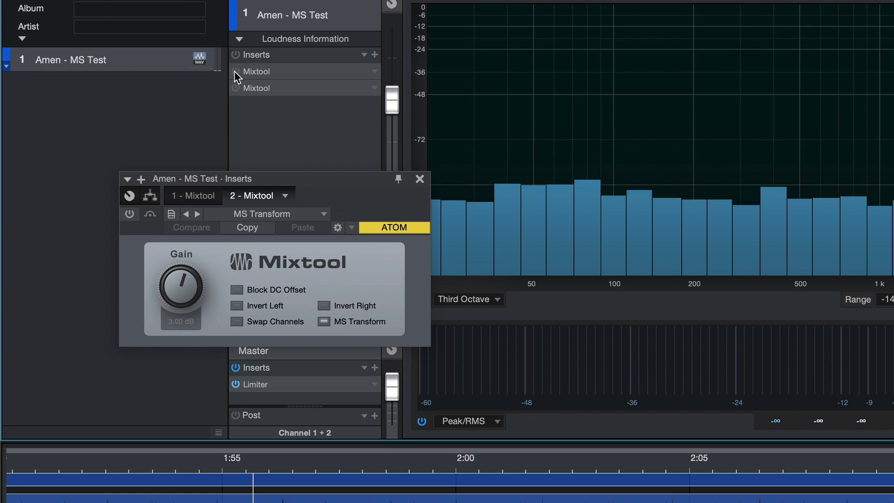
pyautogui.click(235, 71)
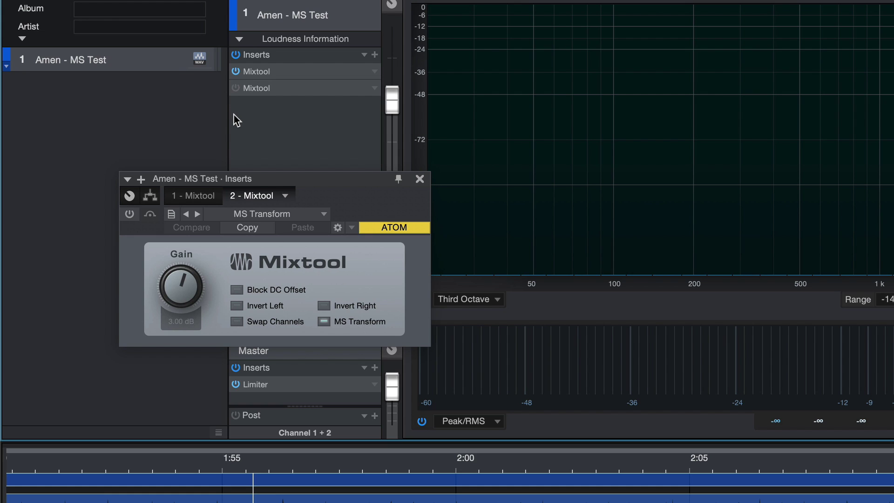
pyautogui.click(236, 88)
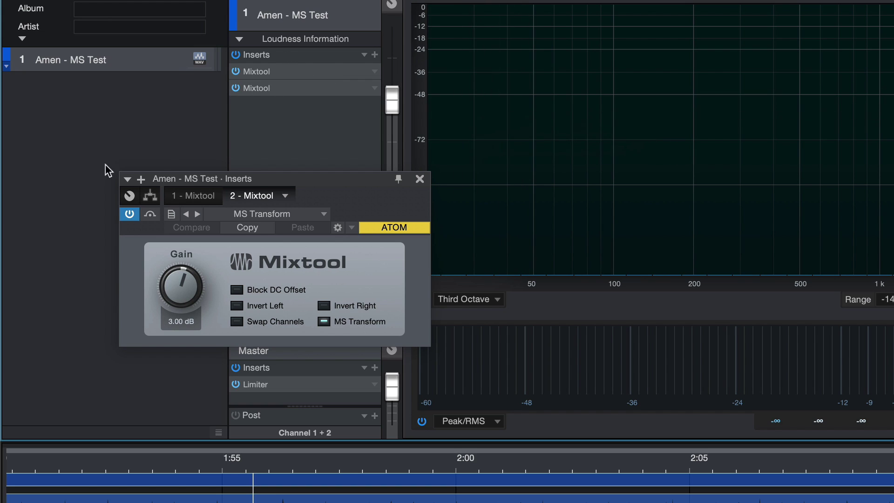
# Step: In the routing view, place a Splitter between the two Mixtools and set it to Channel Split
pyautogui.click(150, 196)
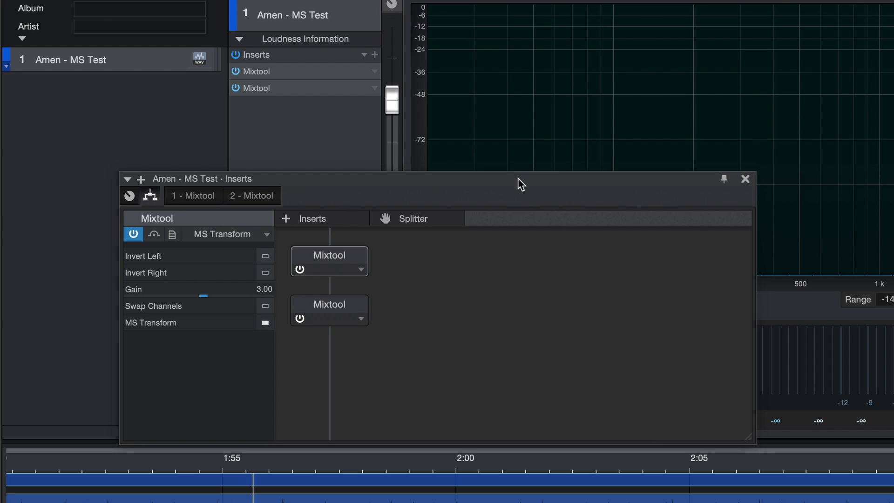
pyautogui.moveTo(518, 179); pyautogui.dragTo(569, 66)
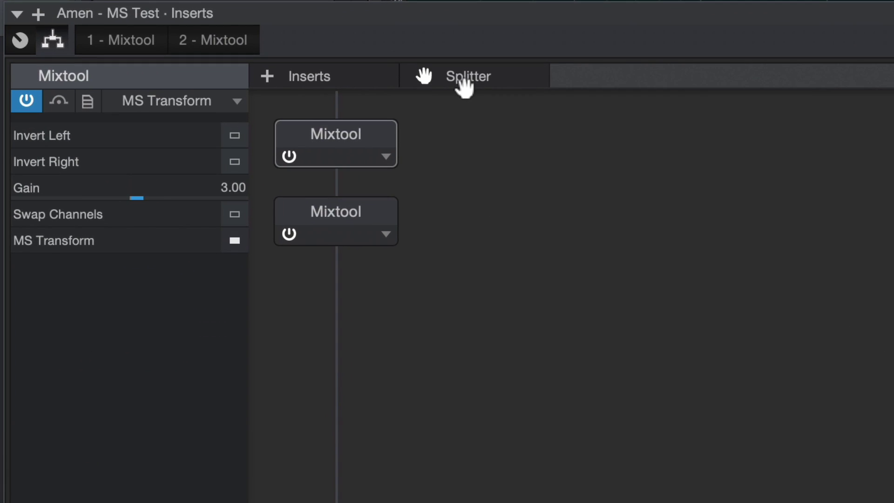
pyautogui.moveTo(422, 82); pyautogui.dragTo(325, 184)
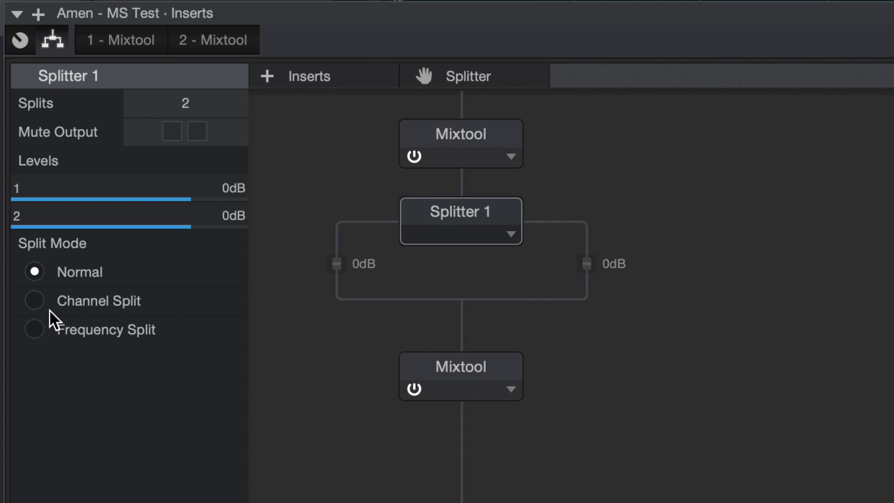
pyautogui.click(30, 263)
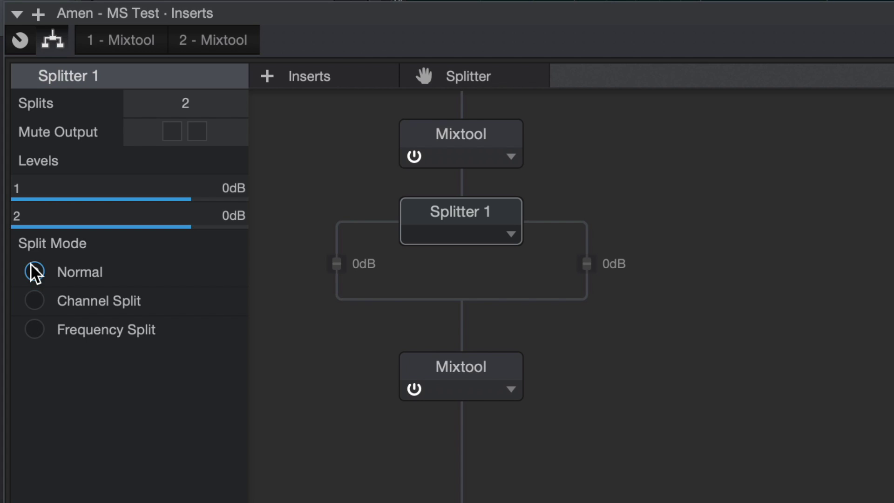
pyautogui.click(32, 296)
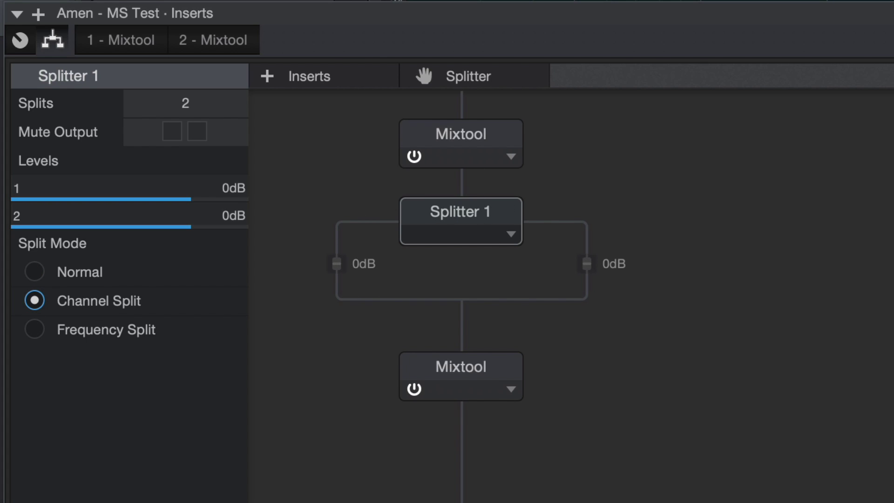
# Step: Drop a Pro EQ onto the right and left Splitter branches, reconnecting the right branch
pyautogui.moveTo(538, 292); pyautogui.dragTo(586, 279)
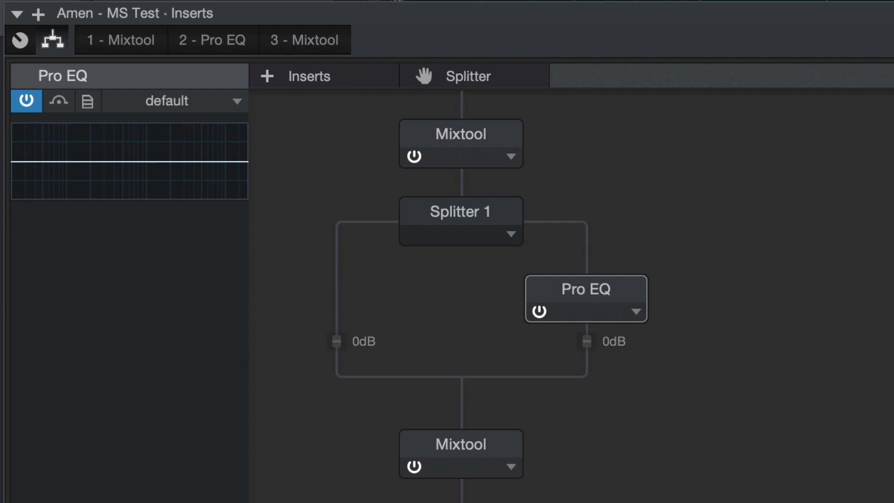
pyautogui.moveTo(372, 338); pyautogui.dragTo(309, 272)
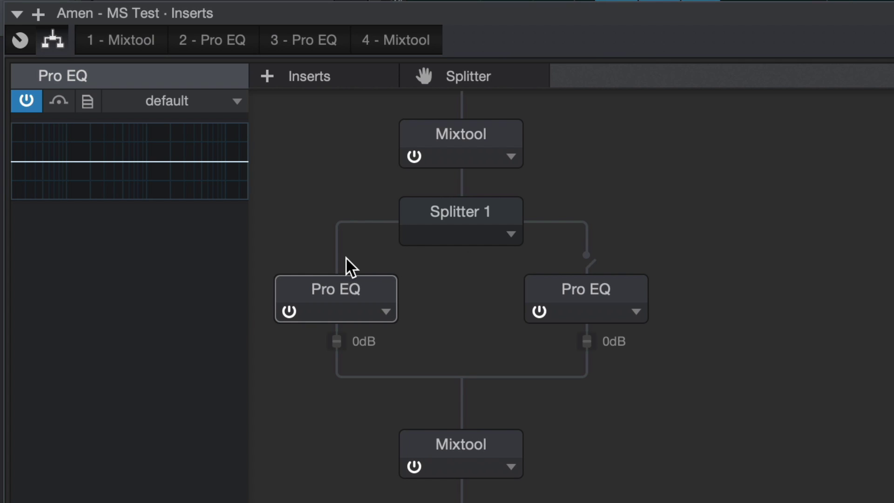
pyautogui.click(590, 258)
# Step: Boost the first Pro EQ's low-mid band by 4.71 dB at 143 Hz, comparing it on and off
pyautogui.doubleClick(343, 290)
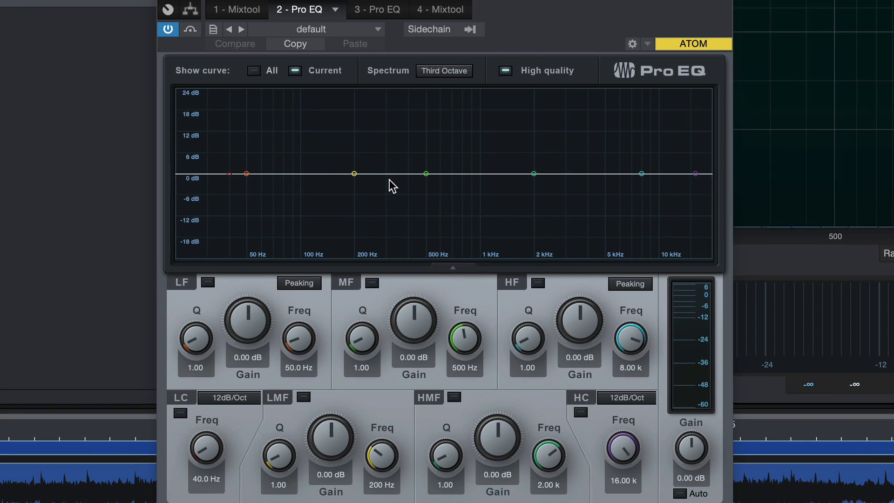
pyautogui.moveTo(356, 172); pyautogui.dragTo(331, 154)
pyautogui.press('space')
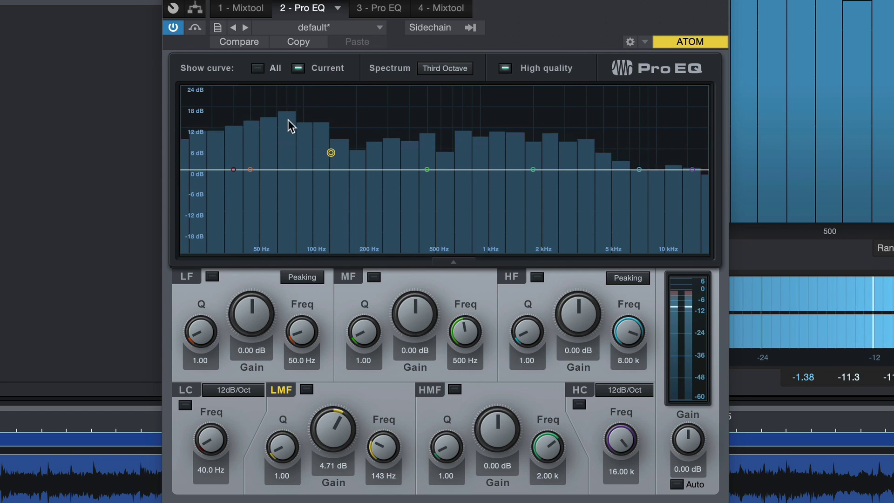
pyautogui.doubleClick(334, 158)
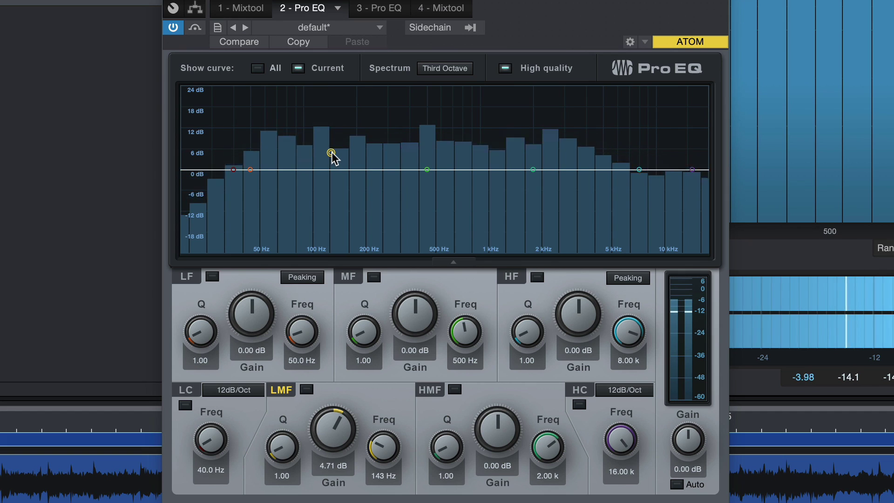
pyautogui.doubleClick(332, 155)
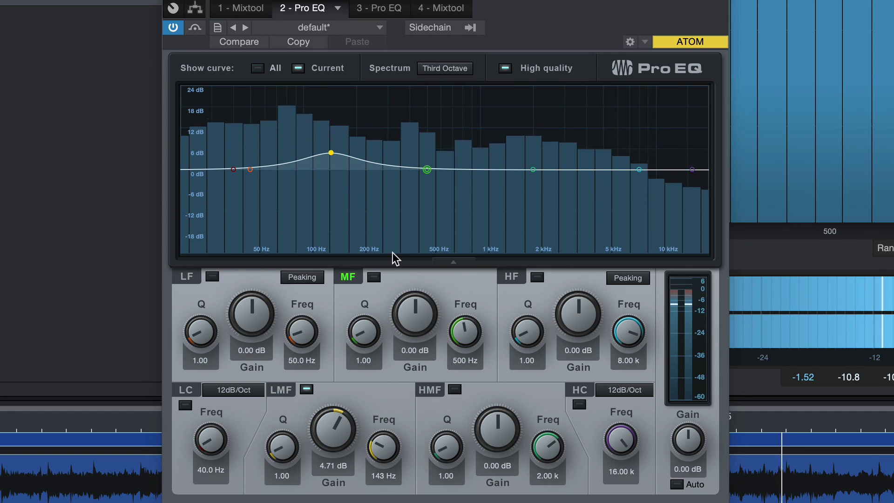
pyautogui.press('space')
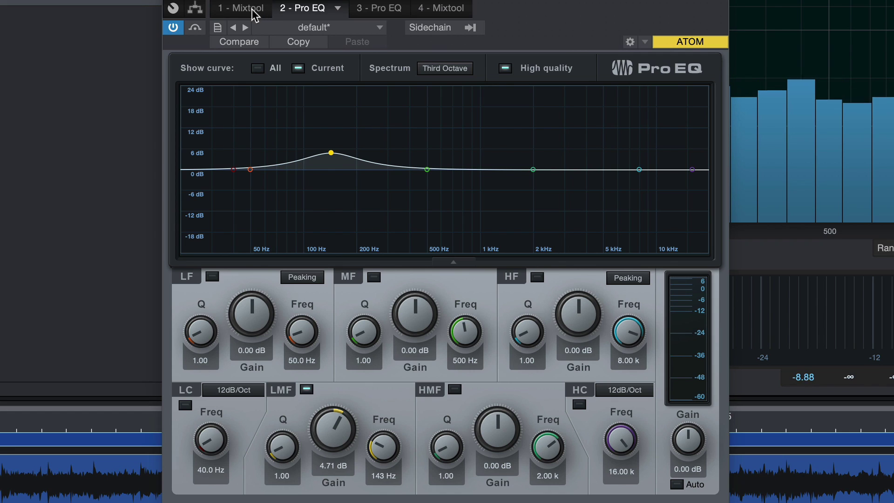
# Step: Back in the routing view, A/B bypass the left Pro EQ, then stop playback
pyautogui.click(195, 8)
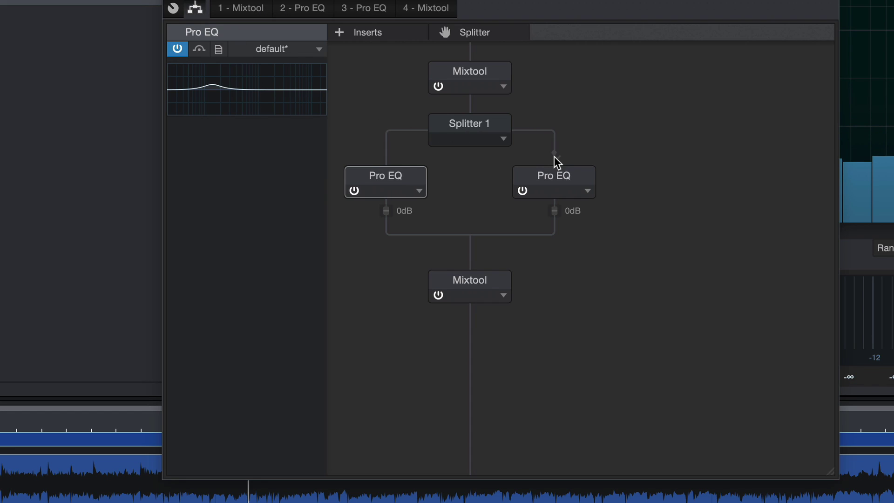
pyautogui.click(354, 191)
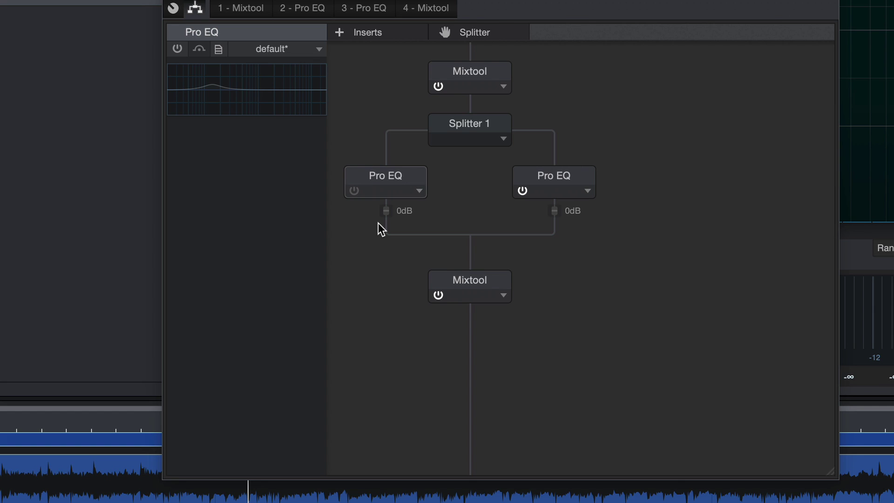
pyautogui.click(356, 189)
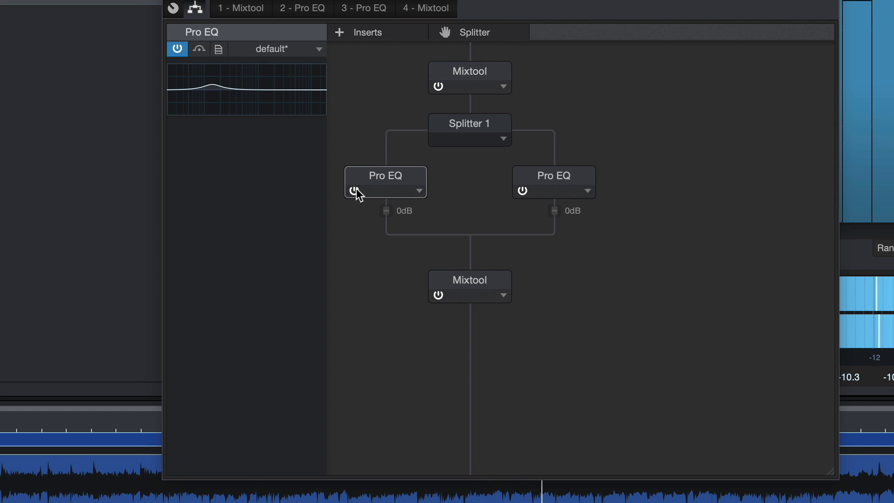
pyautogui.press('space')
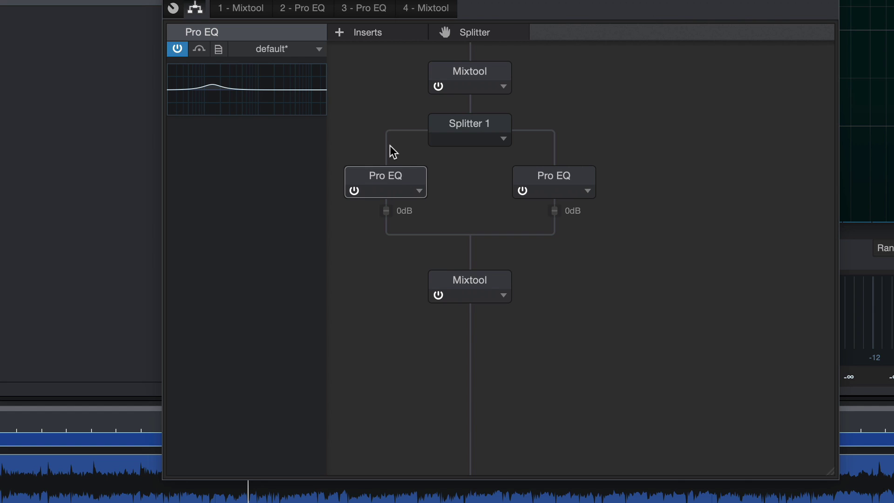
# Step: Play while nudging the right Pro EQ branch level up, then reset it to 0 dB
pyautogui.click(558, 183)
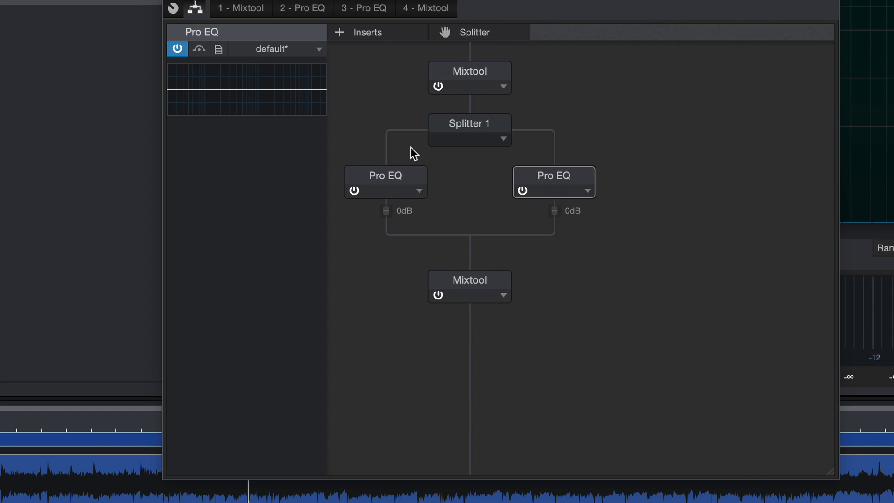
pyautogui.press('space')
pyautogui.moveTo(554, 212)
pyautogui.mouseDown()
pyautogui.moveTo(555, 240)
pyautogui.moveTo(554, 229)
pyautogui.mouseUp()
pyautogui.press('space')
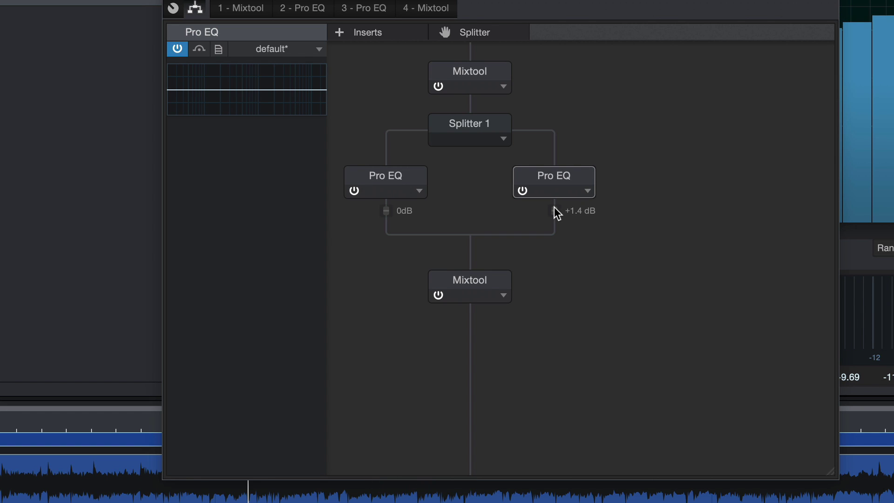
pyautogui.keyDown('alt'); pyautogui.click(554, 208); pyautogui.keyUp('alt')
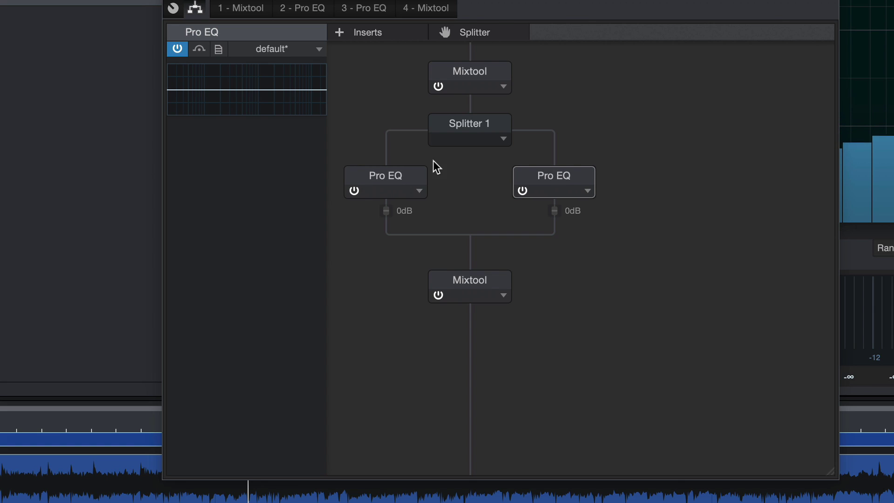
# Step: Boost the side Pro EQ's high band 7.06 dB at 9.78 kHz, comparing with bypass during playback
pyautogui.doubleClick(561, 176)
pyautogui.press('space')
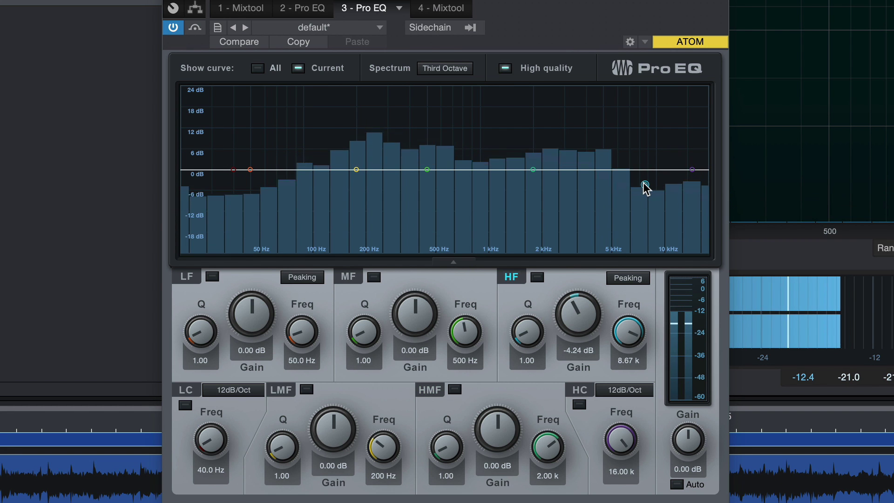
pyautogui.moveTo(645, 186); pyautogui.dragTo(654, 146)
pyautogui.click(173, 27)
pyautogui.click(173, 27)
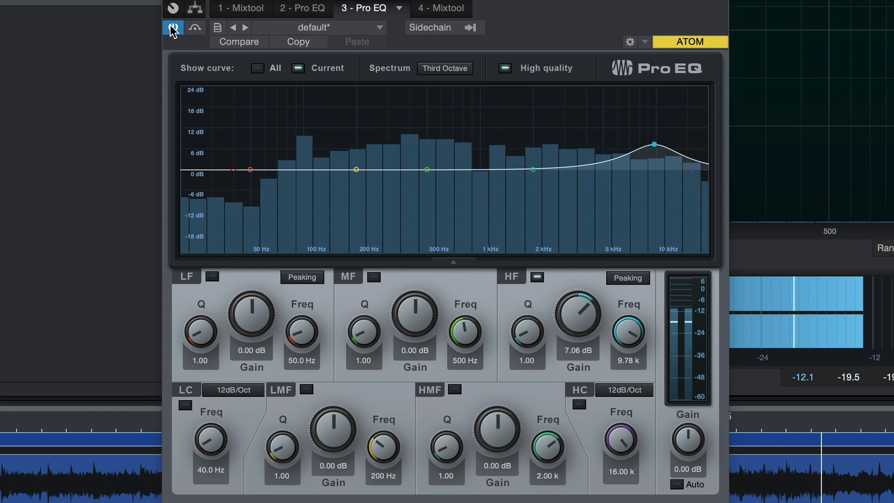
pyautogui.press('space')
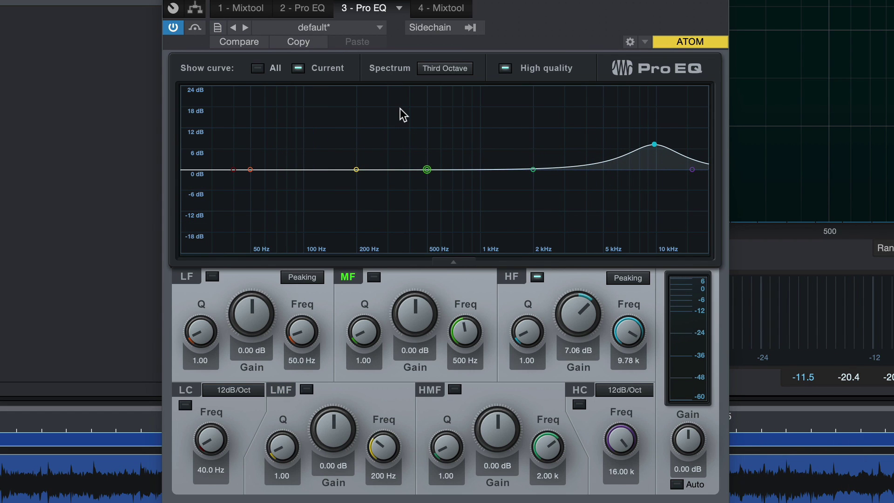
pyautogui.click(195, 8)
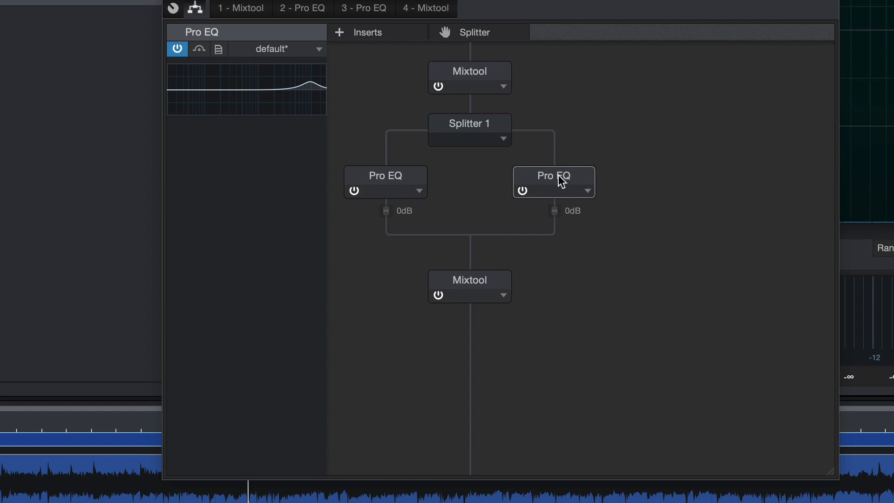
pyautogui.click(522, 191)
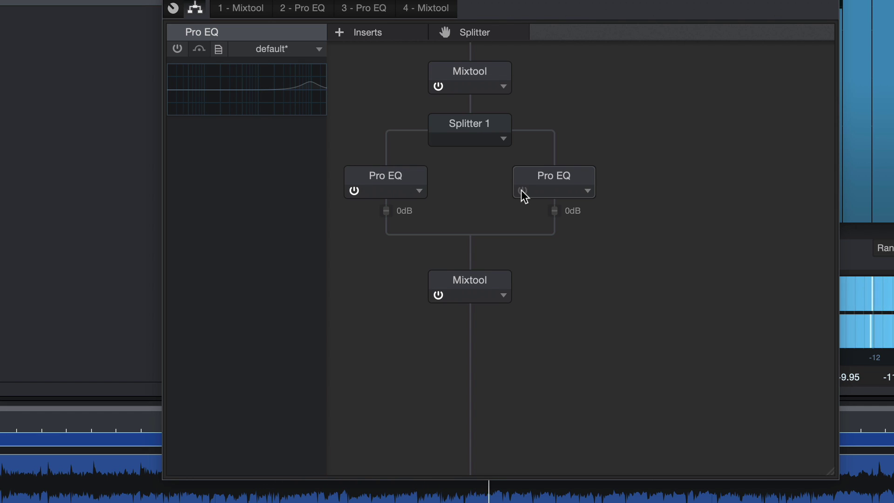
pyautogui.click(522, 191)
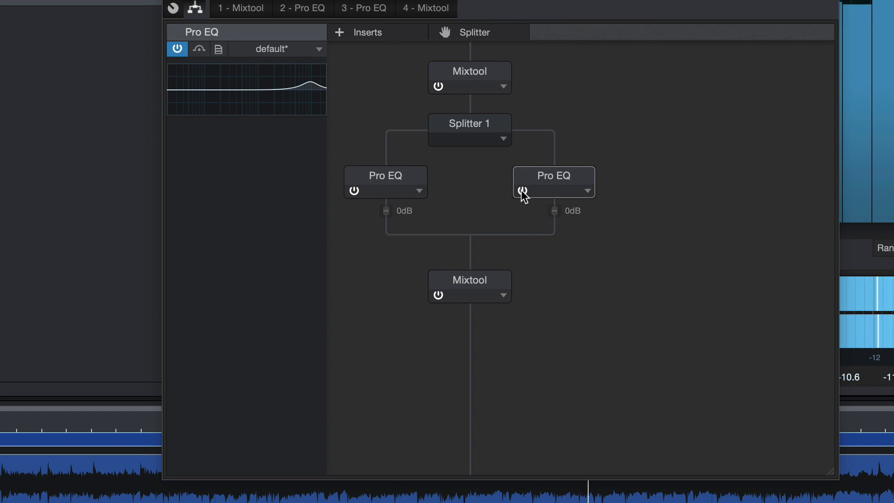
pyautogui.click(523, 191)
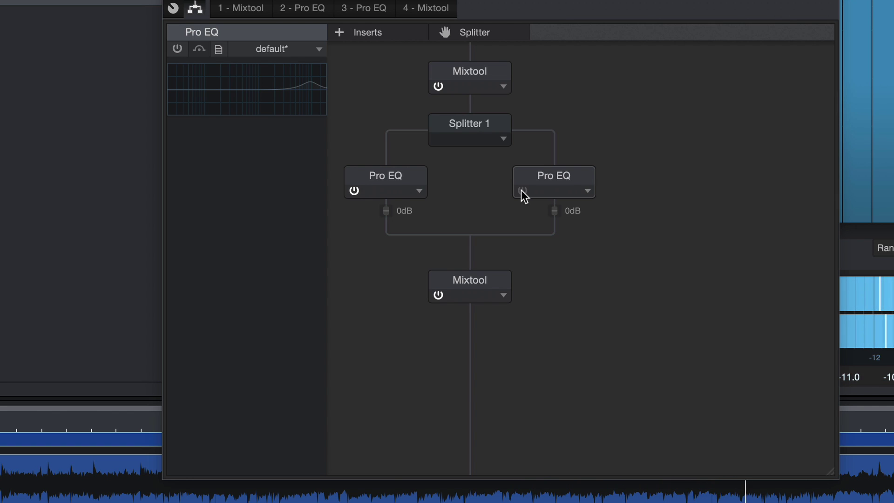
pyautogui.click(522, 191)
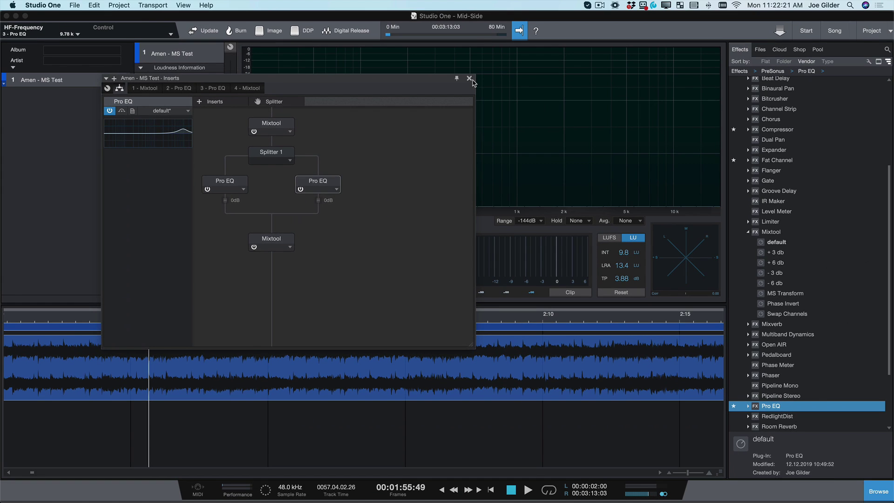
# Step: Close the insert routing window and toggle the track's insert chain bypass several times
pyautogui.click(474, 83)
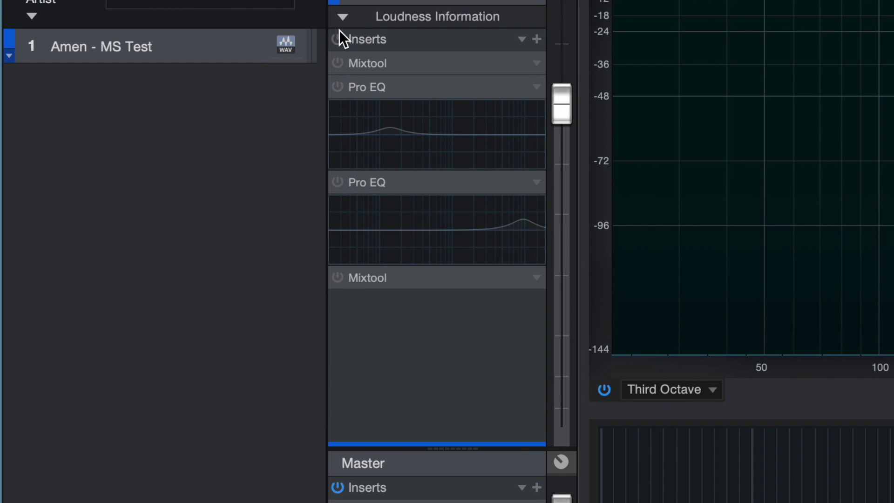
pyautogui.click(339, 31)
pyautogui.click(339, 31)
pyautogui.click(339, 31)
pyautogui.click(339, 31)
# Step: During playback, A/B the whole insert chain on and off, leaving it enabled
pyautogui.press('space')
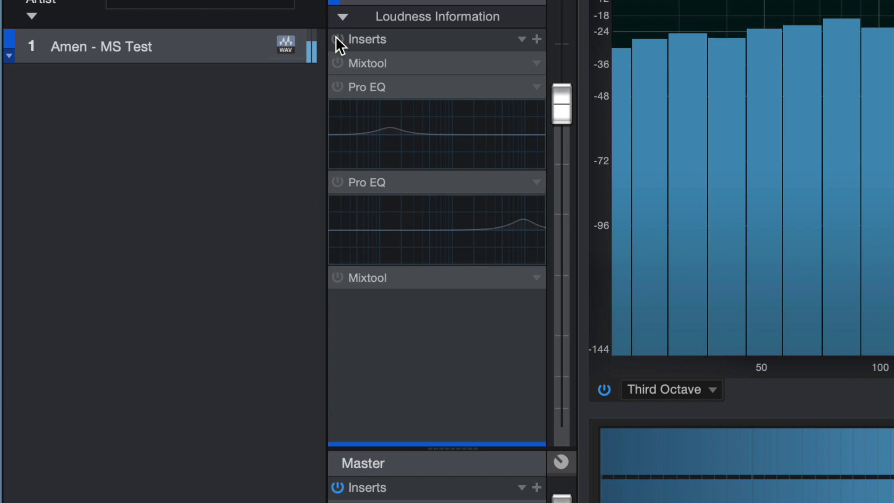
pyautogui.click(337, 39)
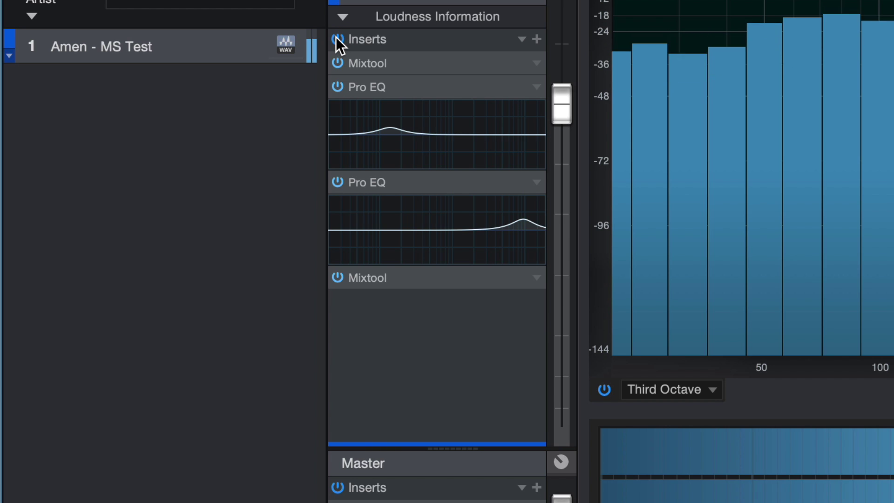
pyautogui.click(337, 39)
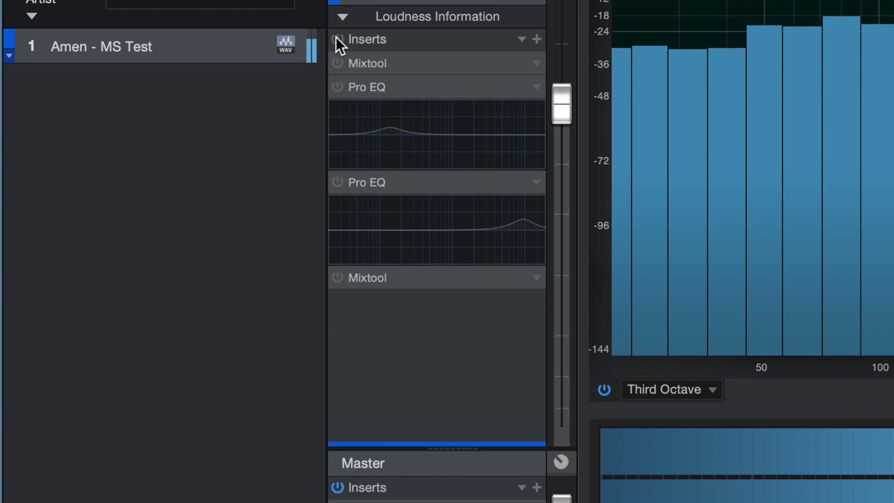
pyautogui.click(337, 38)
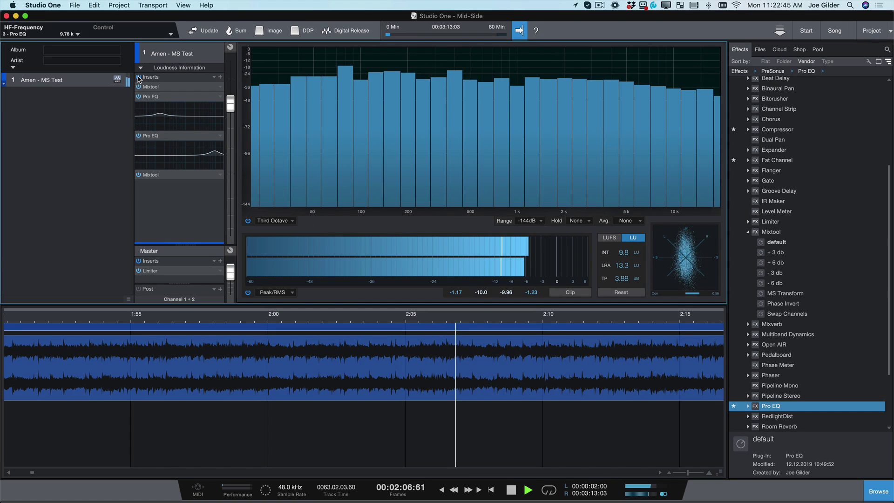
pyautogui.click(138, 78)
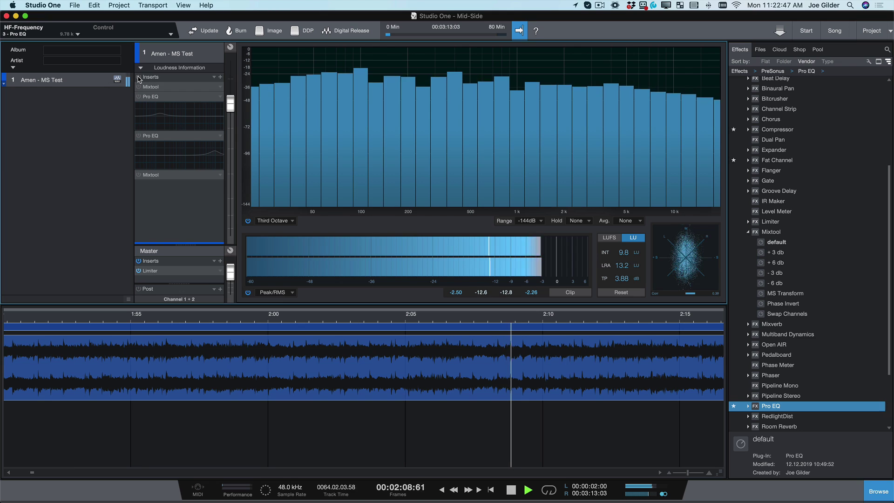
pyautogui.click(138, 78)
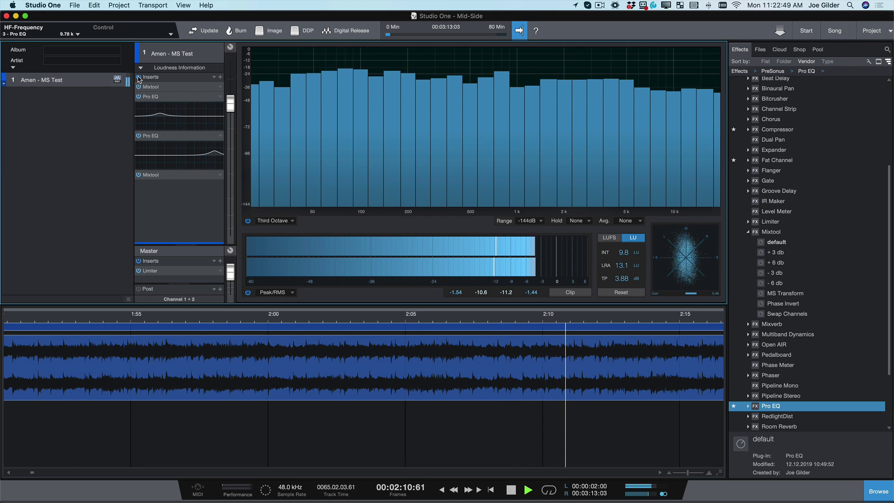
pyautogui.press('space')
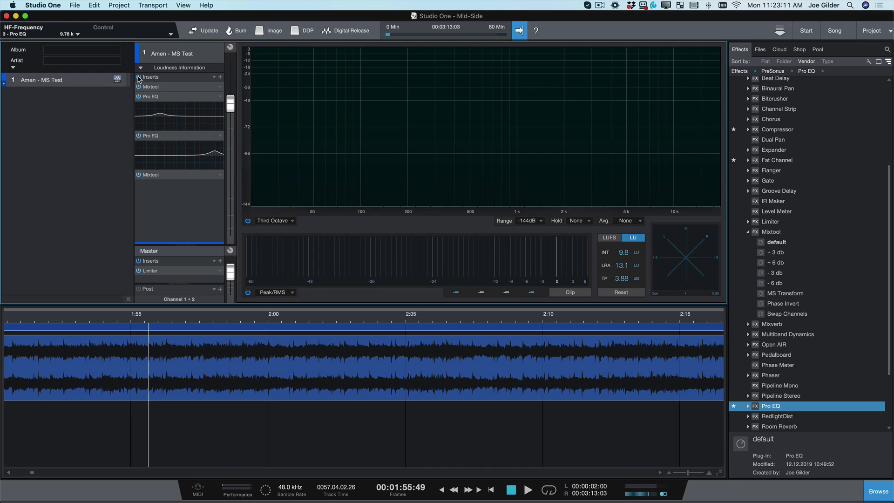
# Step: Turn off the Inserts power to bypass the Mixtool, Splitter and Pro EQ chain
pyautogui.click(139, 78)
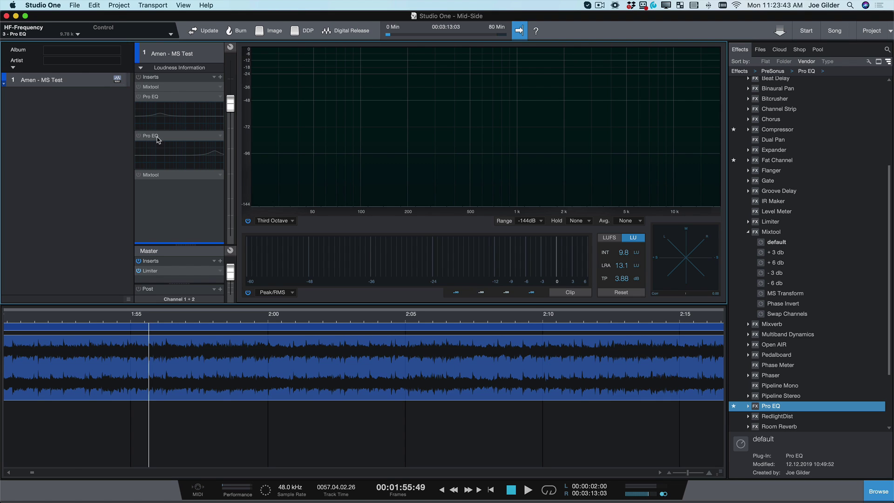
# Step: Re-enable the inserts, adjust the mid EQ near 105 Hz, and set the side high boost to 7.06 dB
pyautogui.click(138, 77)
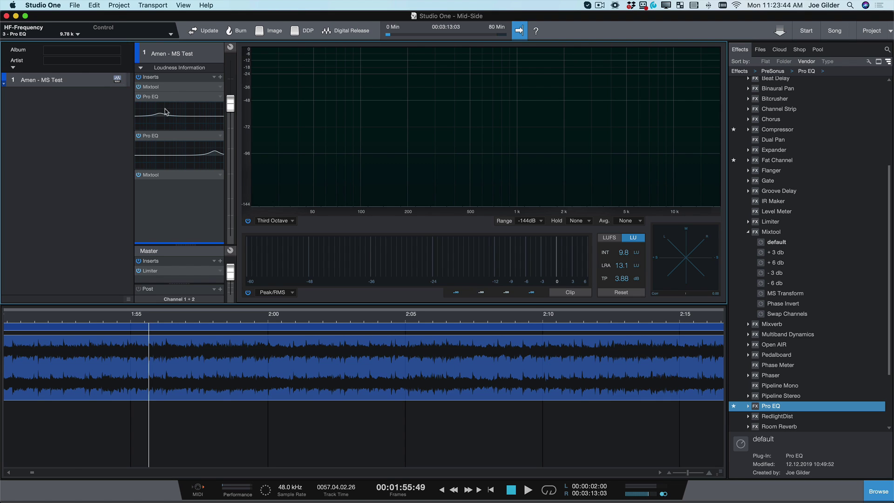
pyautogui.doubleClick(169, 136)
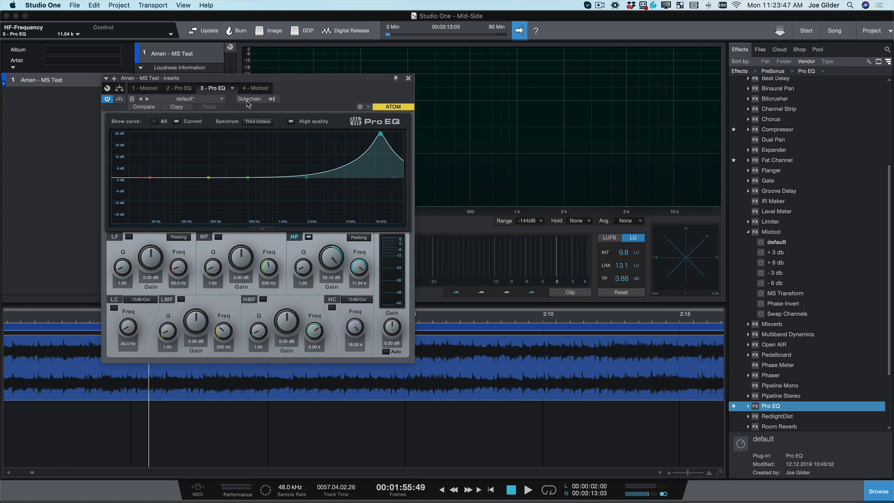
pyautogui.click(181, 89)
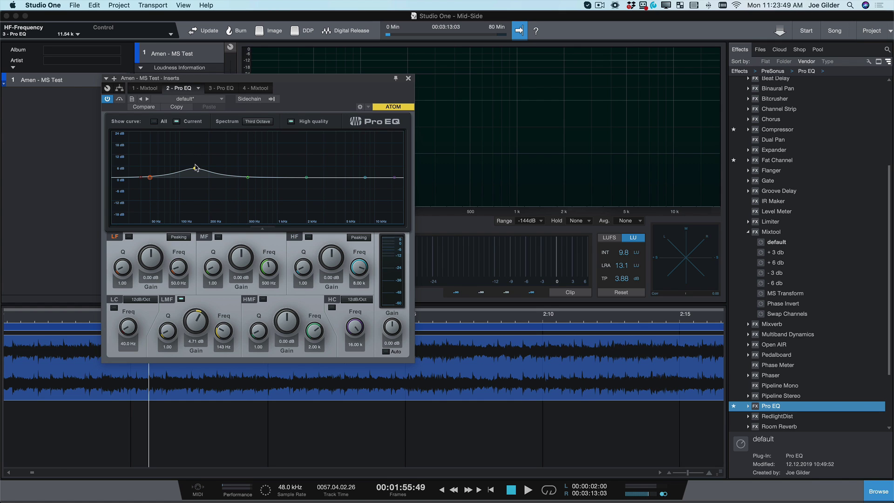
pyautogui.moveTo(195, 169); pyautogui.dragTo(182, 137)
pyautogui.press('space')
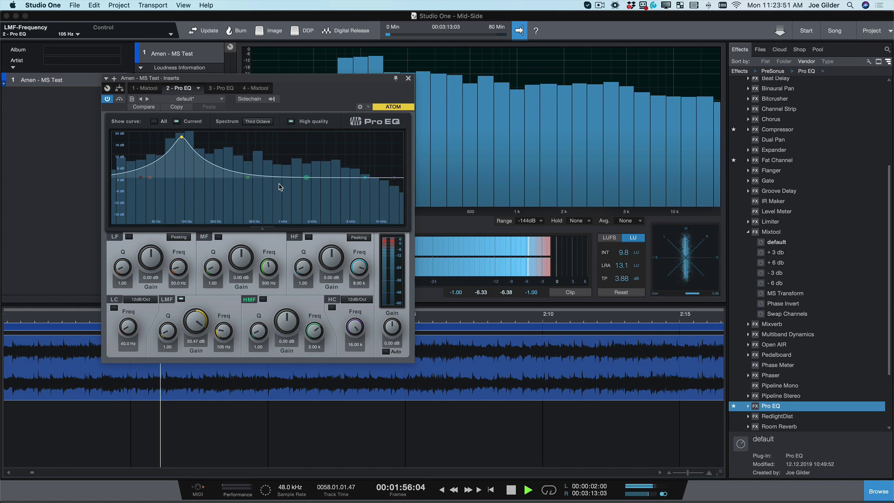
pyautogui.press('space')
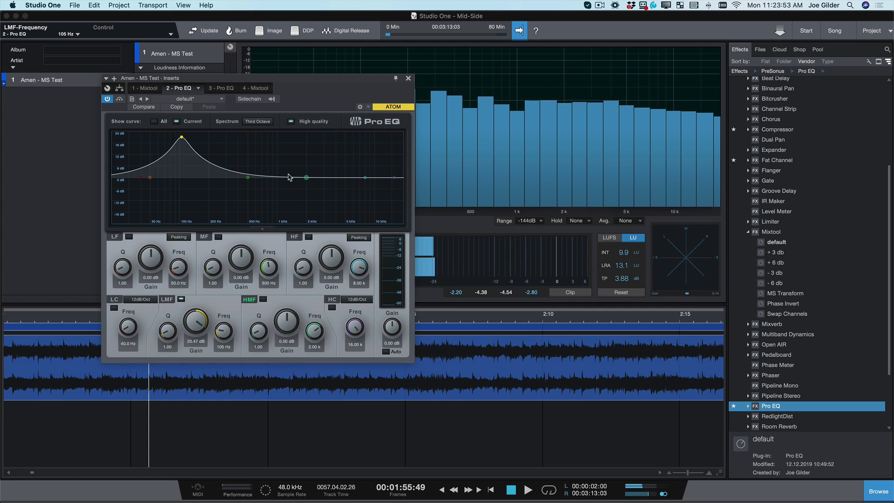
pyautogui.click(222, 88)
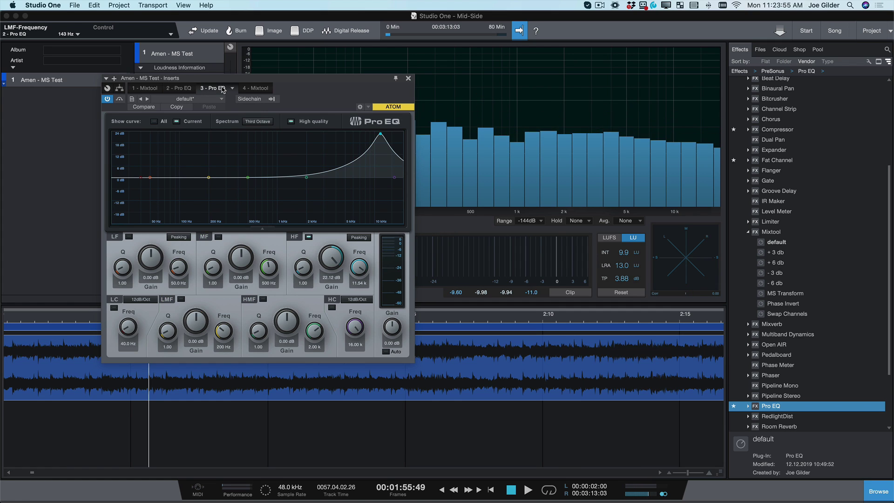
pyautogui.moveTo(381, 134); pyautogui.dragTo(374, 164)
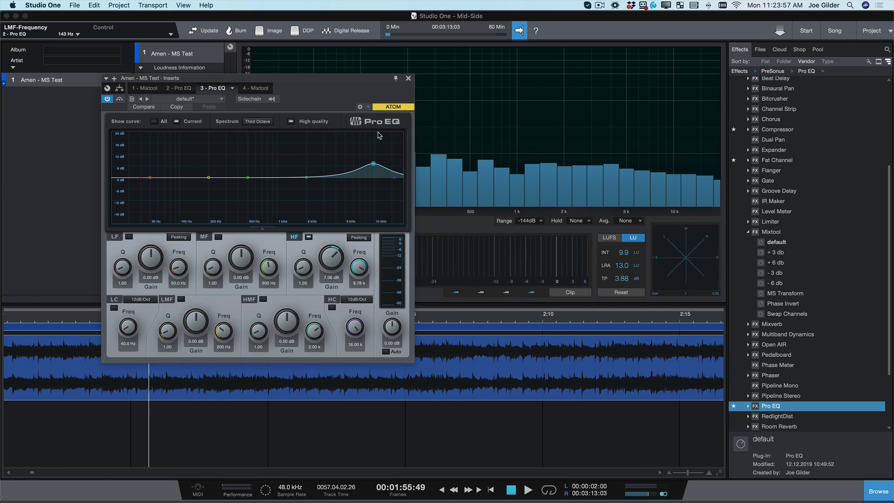
# Step: Close the Pro EQ plugin window to return to the mastering page, zooming the timeline out
pyautogui.click(408, 79)
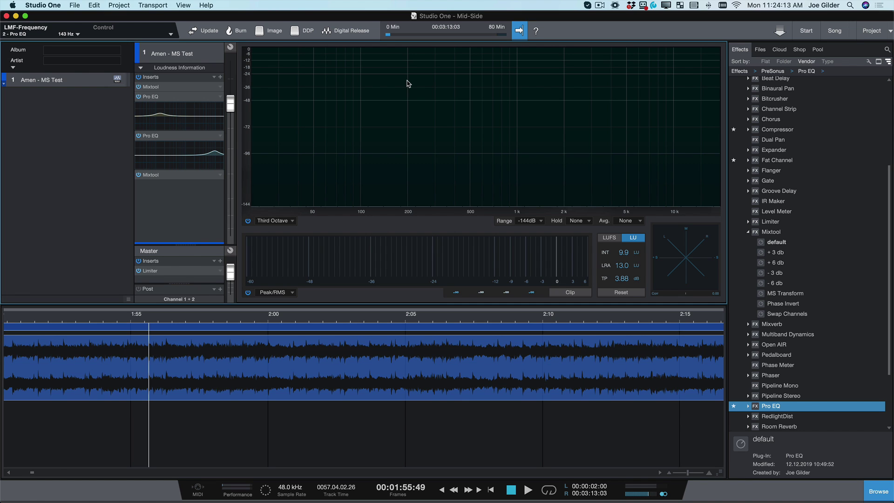
pyautogui.scroll(-2, 335, 336)
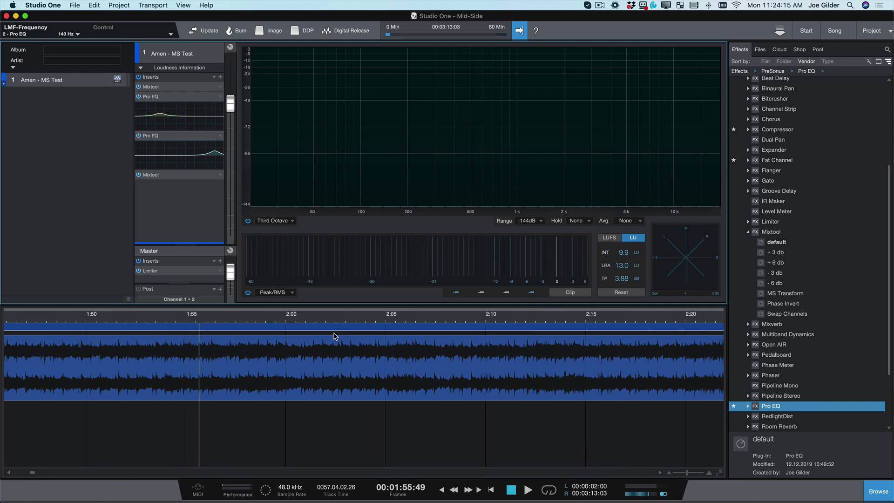